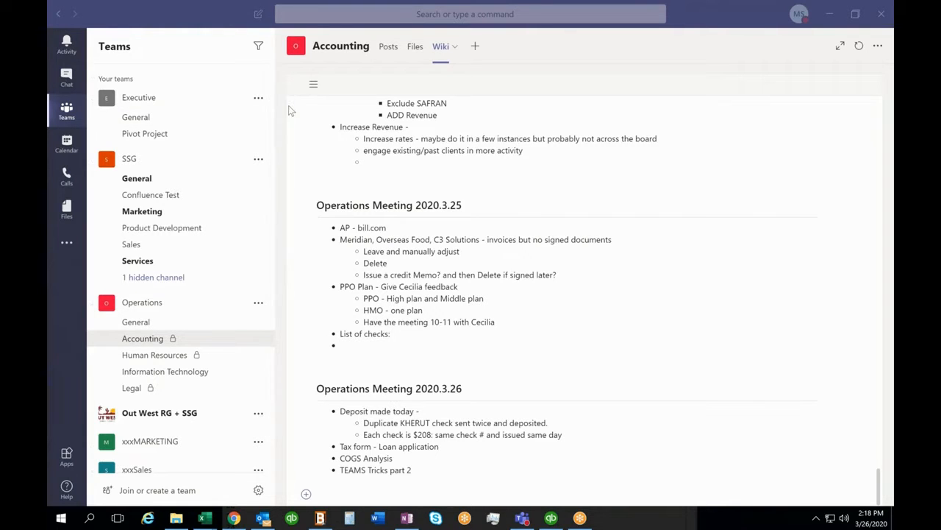
Create a new calendar meeting titled Practice and add a colleague as required attendee.
{"action": "left_click", "coordinate": [67, 144]}
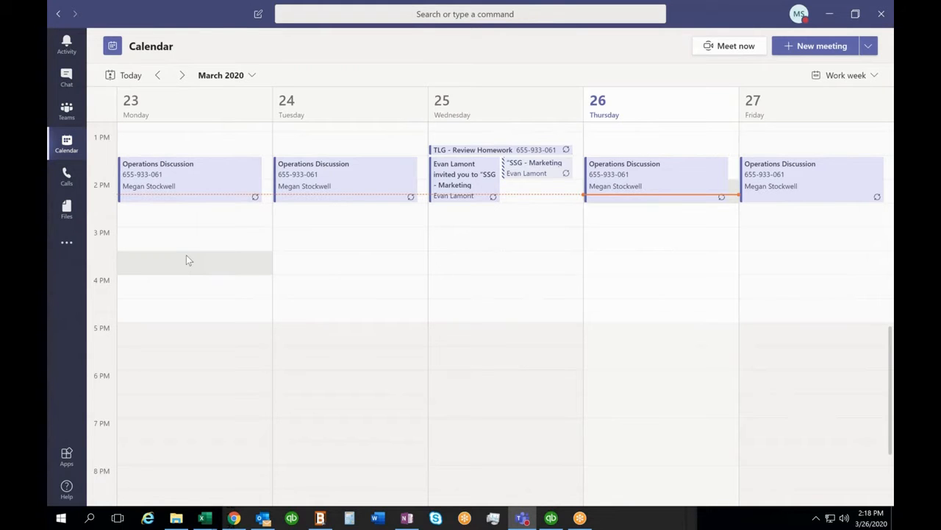
{"action": "left_click", "coordinate": [793, 47]}
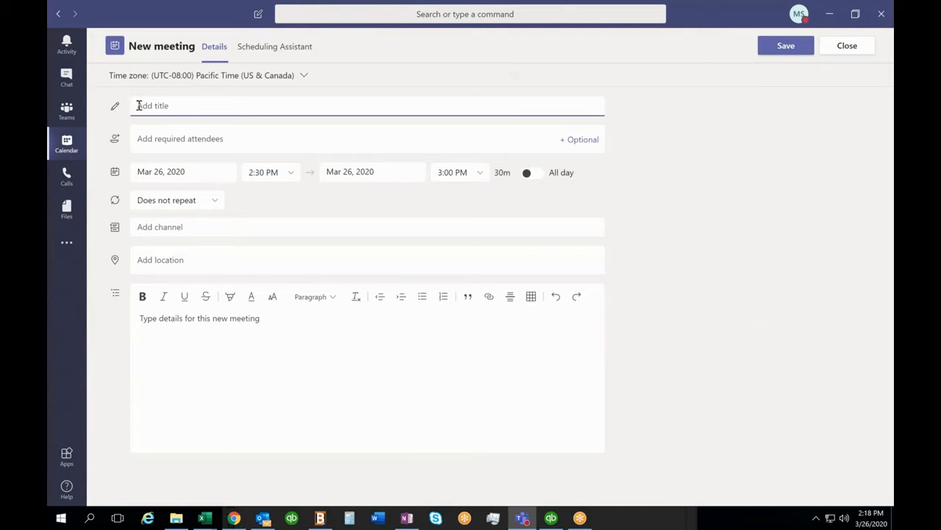
{"action": "type", "text": "Practice"}
{"action": "left_click", "coordinate": [161, 138]}
{"action": "type", "text": "bri"}
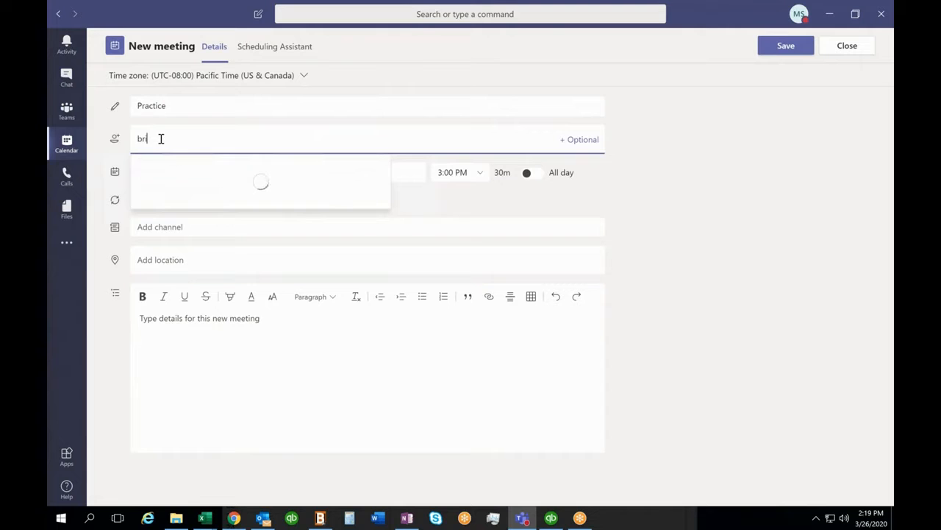
{"action": "left_click", "coordinate": [188, 171]}
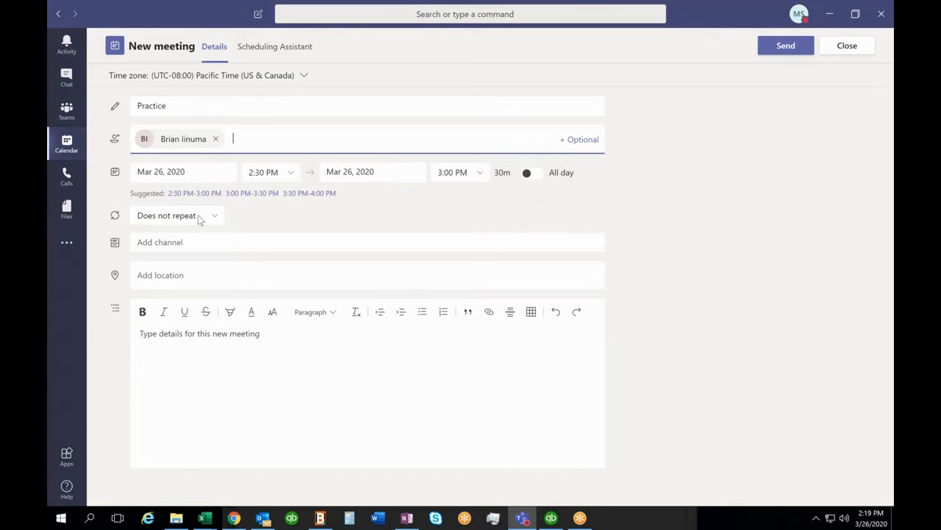
Review the recurrence choices, the channel list and the location field of the new meeting.
{"action": "left_click", "coordinate": [224, 215]}
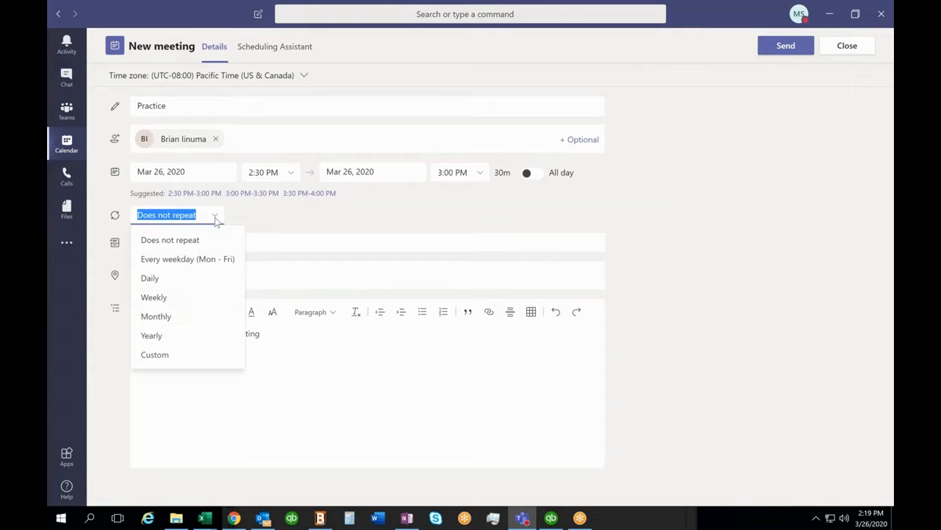
{"action": "left_click", "coordinate": [241, 214]}
{"action": "left_click", "coordinate": [204, 244]}
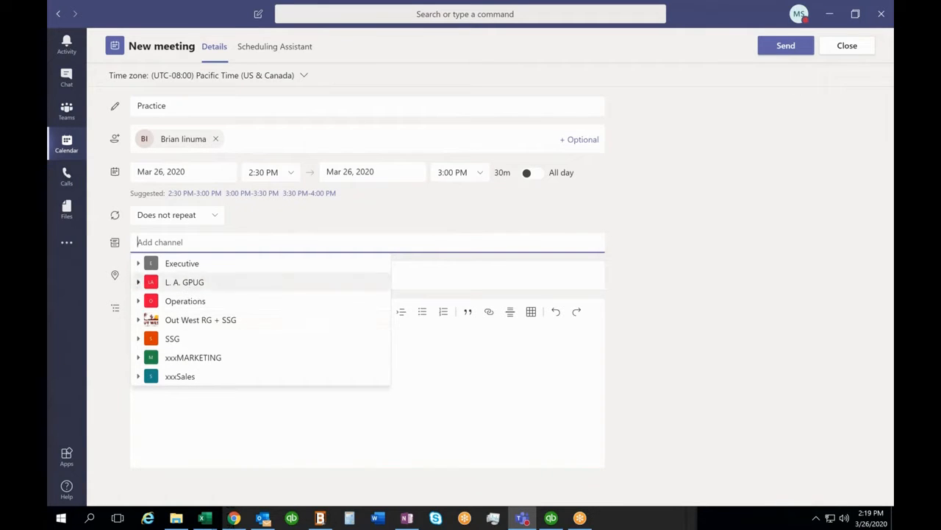
{"action": "left_click", "coordinate": [246, 221]}
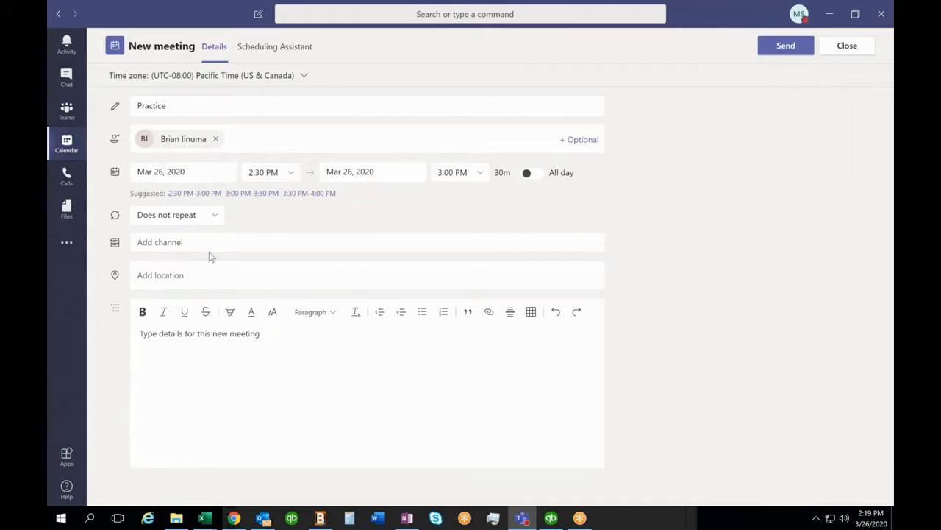
{"action": "left_click", "coordinate": [183, 278]}
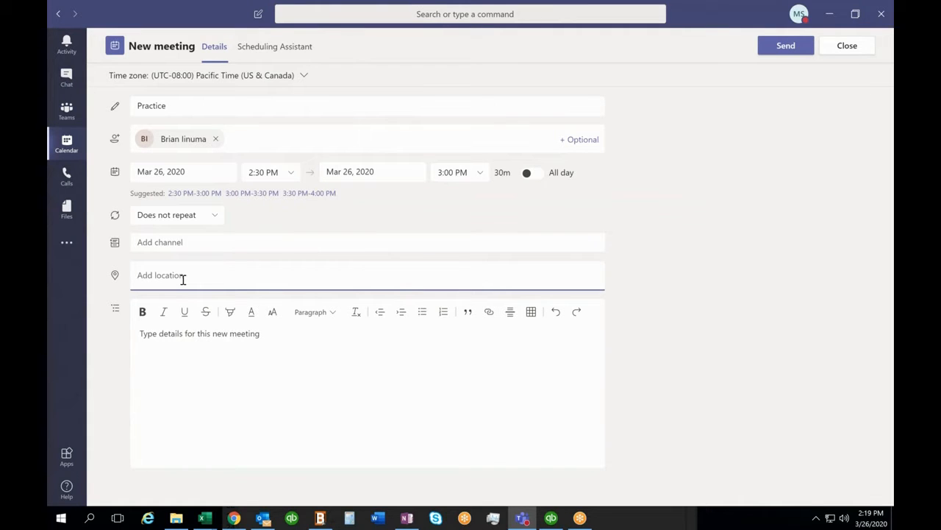
{"action": "left_click", "coordinate": [191, 244]}
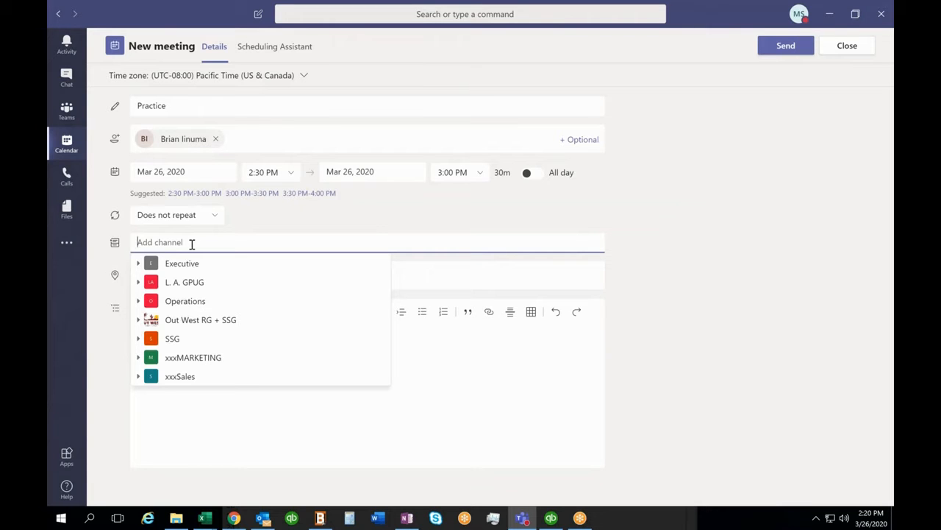
{"action": "left_click", "coordinate": [120, 359]}
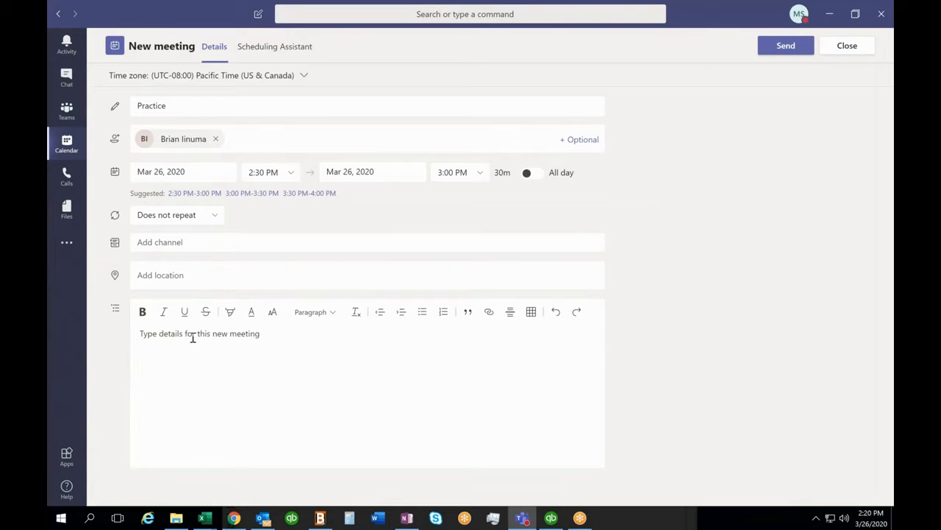
Send the Practice meeting invitation and reopen the meeting's details from the calendar.
{"action": "left_click", "coordinate": [787, 47]}
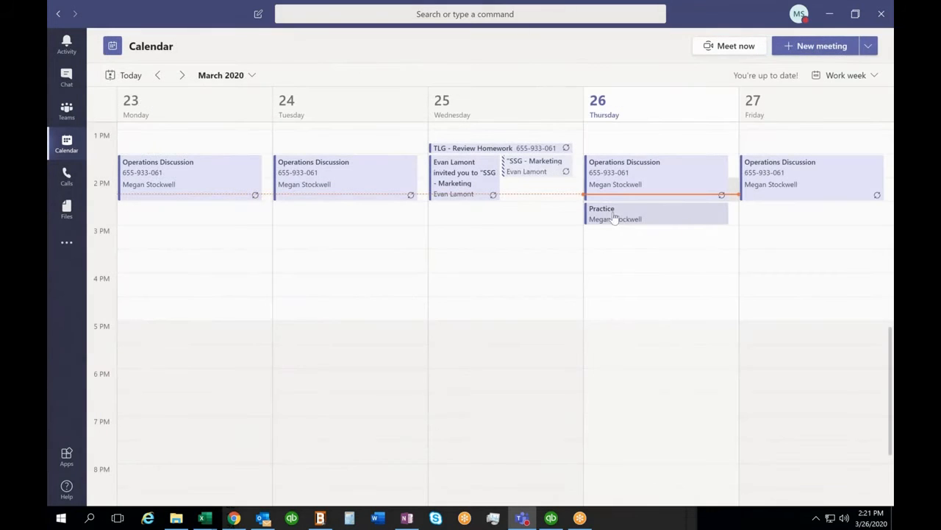
{"action": "left_click", "coordinate": [627, 219]}
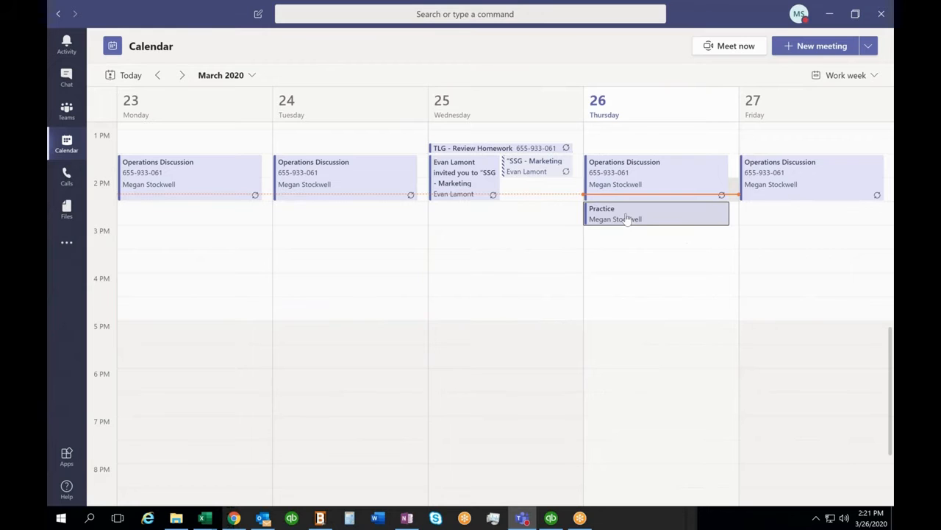
{"action": "double_click", "coordinate": [627, 219]}
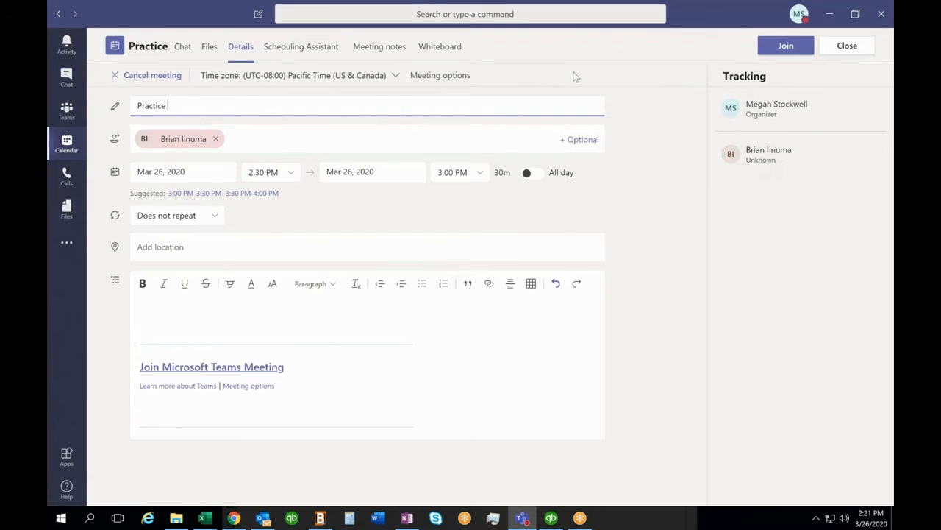
Cancel the Practice meeting and dismiss its reminder.
{"action": "left_click", "coordinate": [163, 82]}
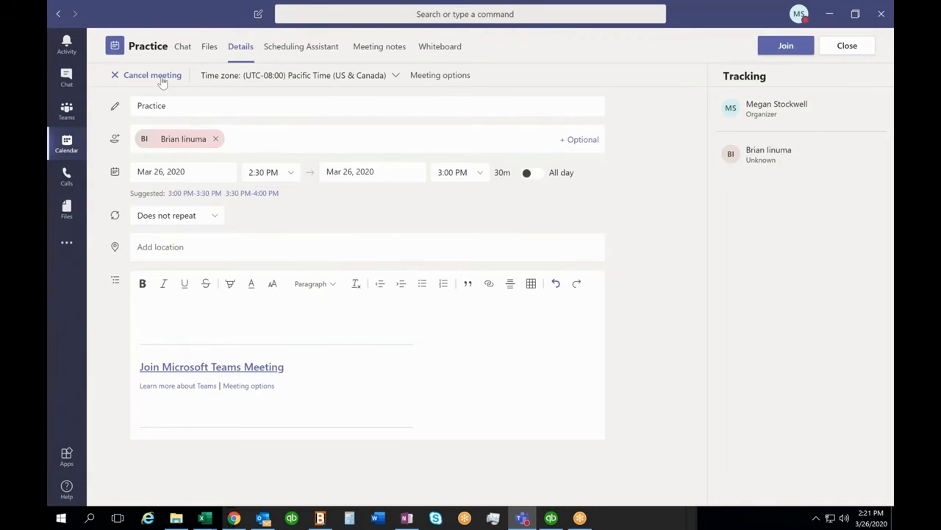
{"action": "left_click", "coordinate": [527, 301]}
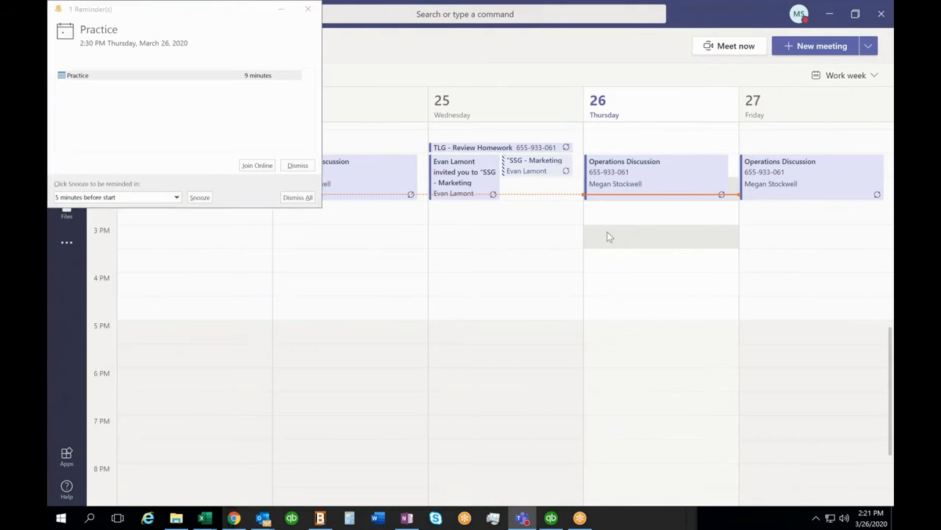
{"action": "left_click", "coordinate": [295, 197]}
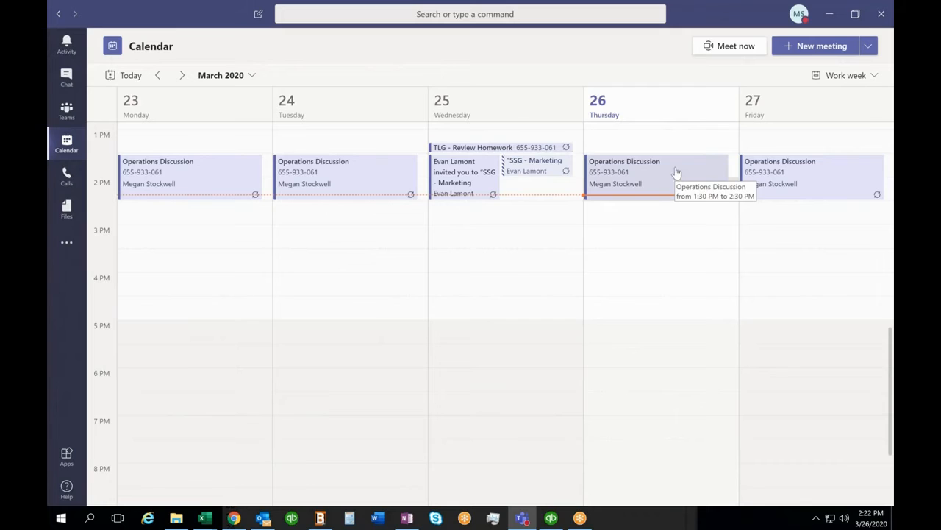
Schedule another meeting titled Practice with a colleague as required attendee and send the invitation.
{"action": "left_click", "coordinate": [814, 50]}
{"action": "type", "text": "Practice"}
{"action": "left_click", "coordinate": [248, 140]}
{"action": "type", "text": "b"}
{"action": "left_click", "coordinate": [306, 172]}
{"action": "left_click", "coordinate": [176, 108]}
{"action": "left_click", "coordinate": [784, 47]}
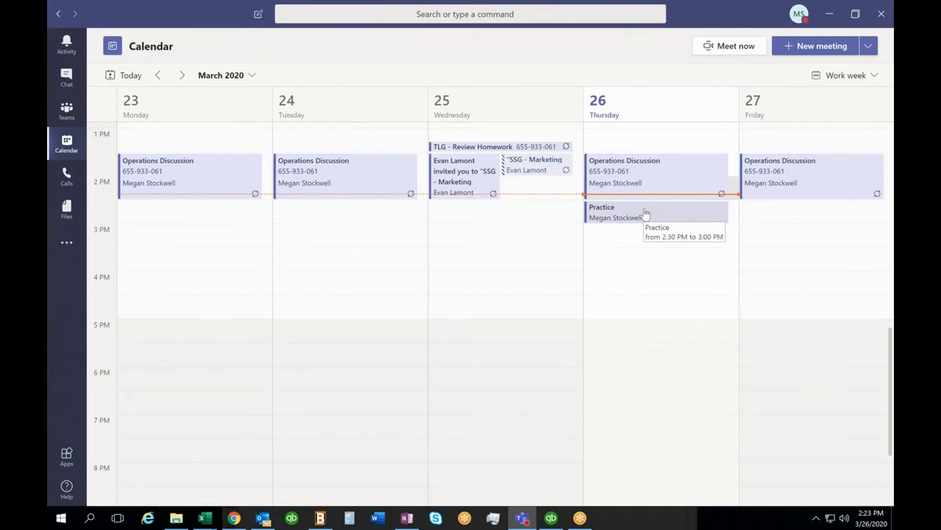
Open the Practice meeting from the calendar and join it, dismissing the reminder and the microphone notice.
{"action": "double_click", "coordinate": [645, 214]}
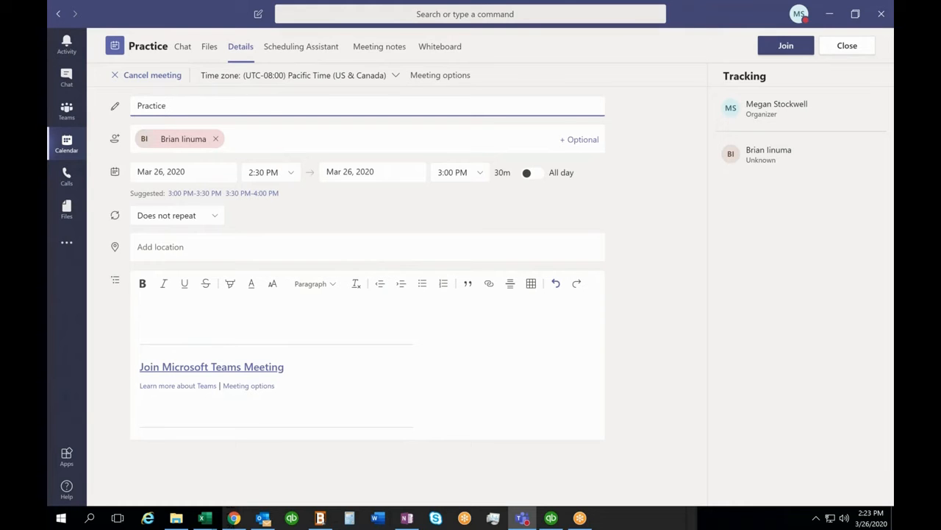
{"action": "left_click", "coordinate": [785, 45]}
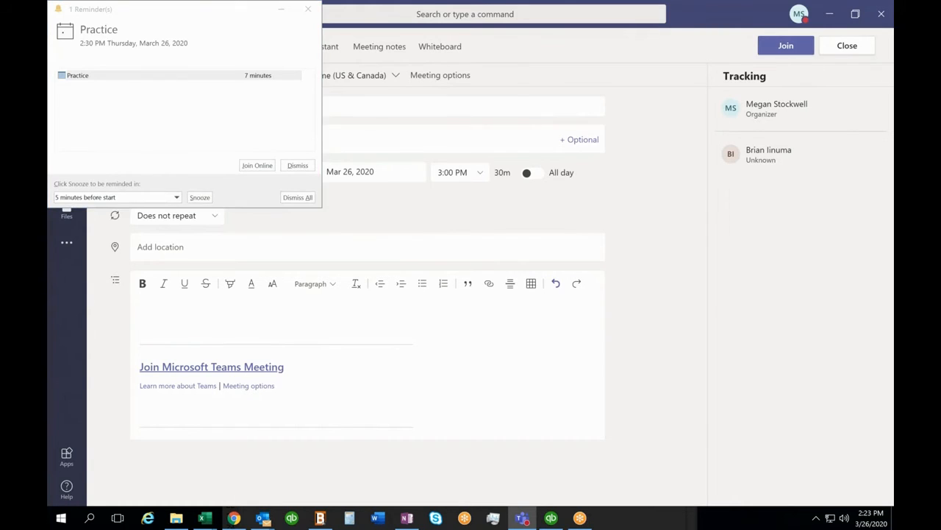
{"action": "left_click", "coordinate": [303, 198]}
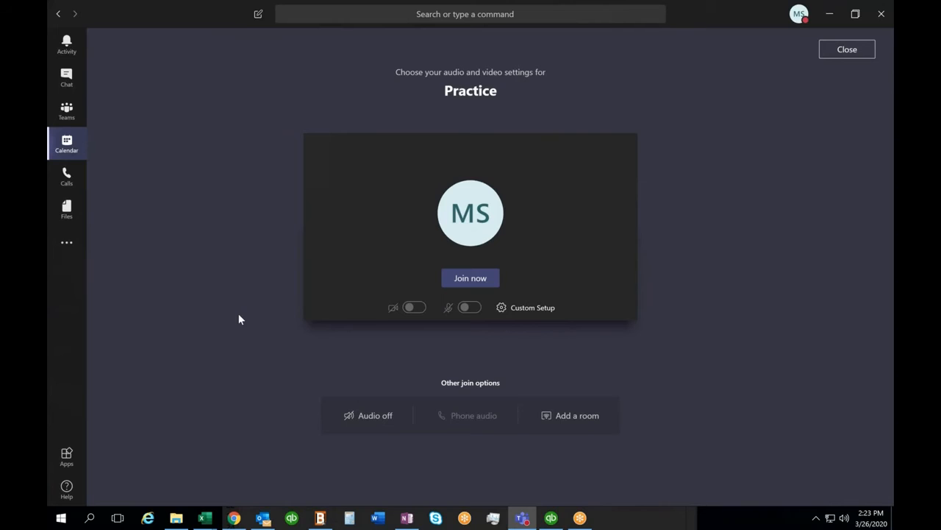
{"action": "left_click", "coordinate": [474, 277]}
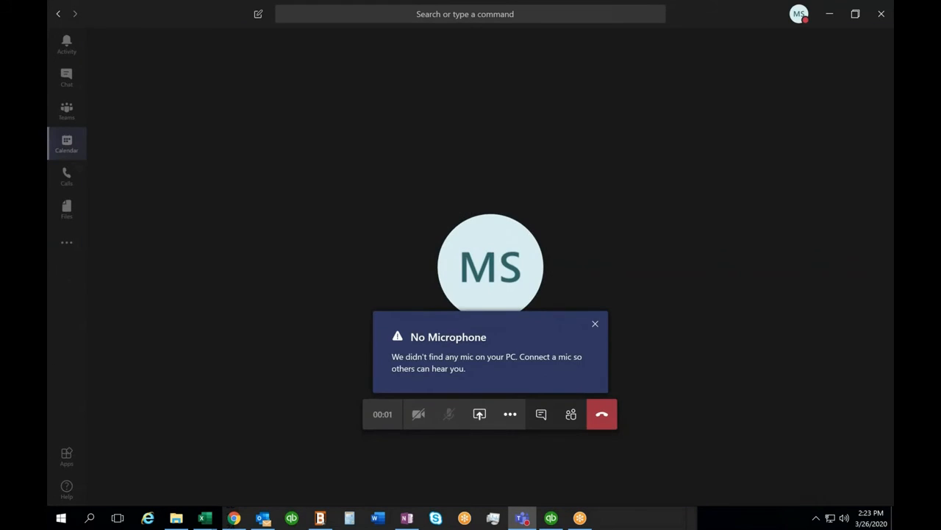
{"action": "left_click", "coordinate": [595, 323]}
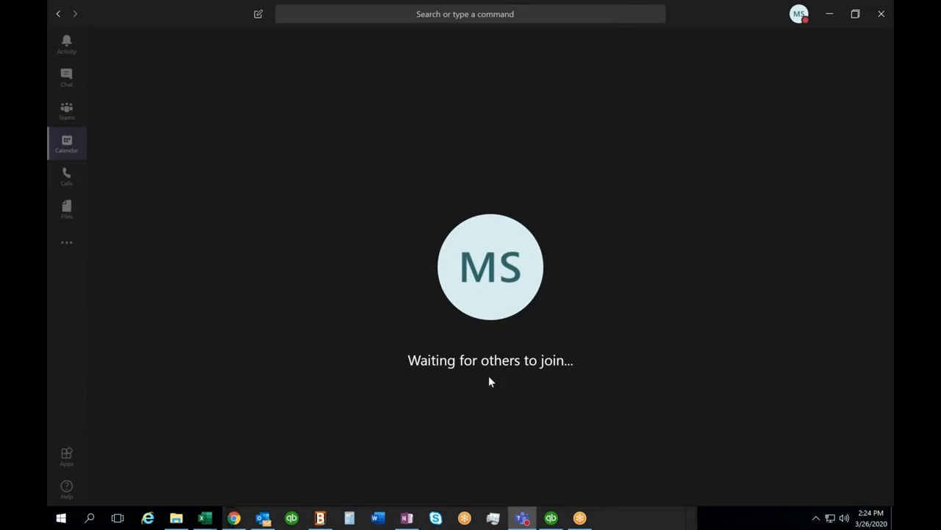
Hang up to leave the Practice meeting call.
{"action": "mouse_move", "coordinate": [482, 401]}
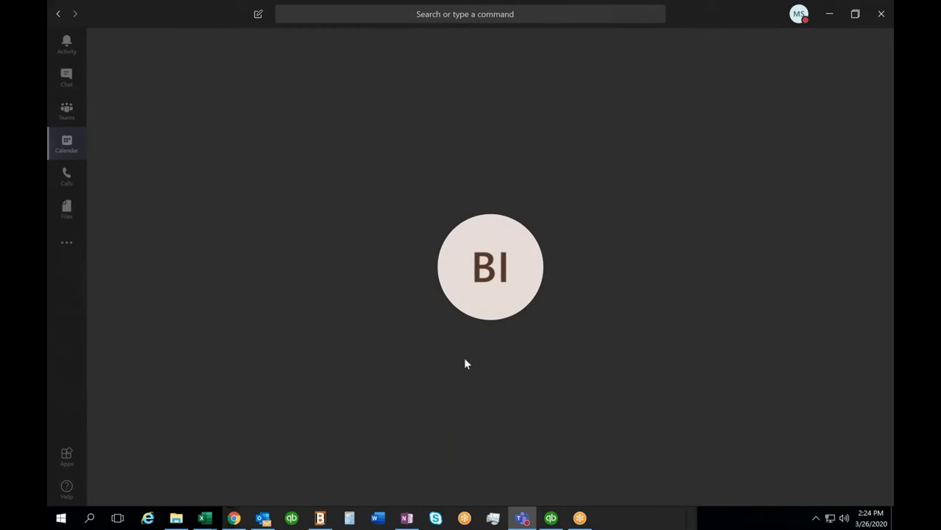
{"action": "mouse_move", "coordinate": [479, 319]}
{"action": "mouse_move", "coordinate": [518, 229]}
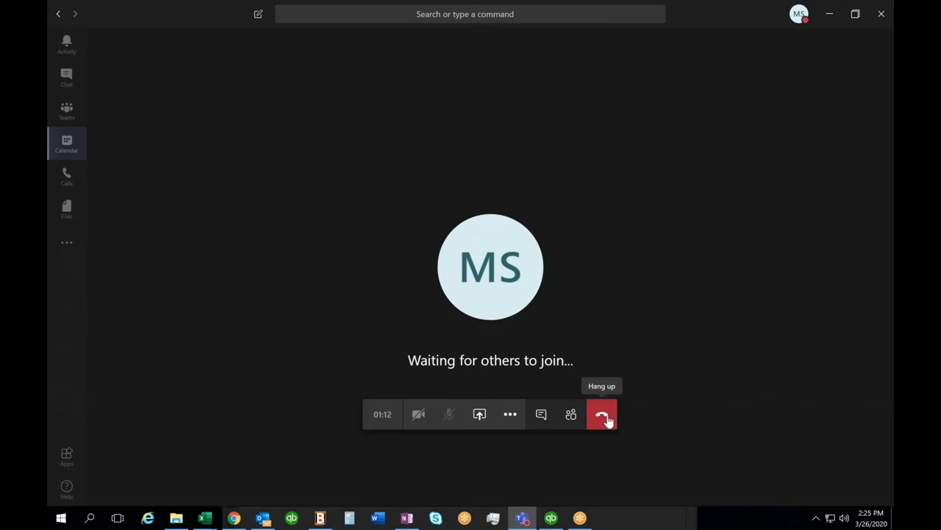
{"action": "left_click", "coordinate": [608, 420]}
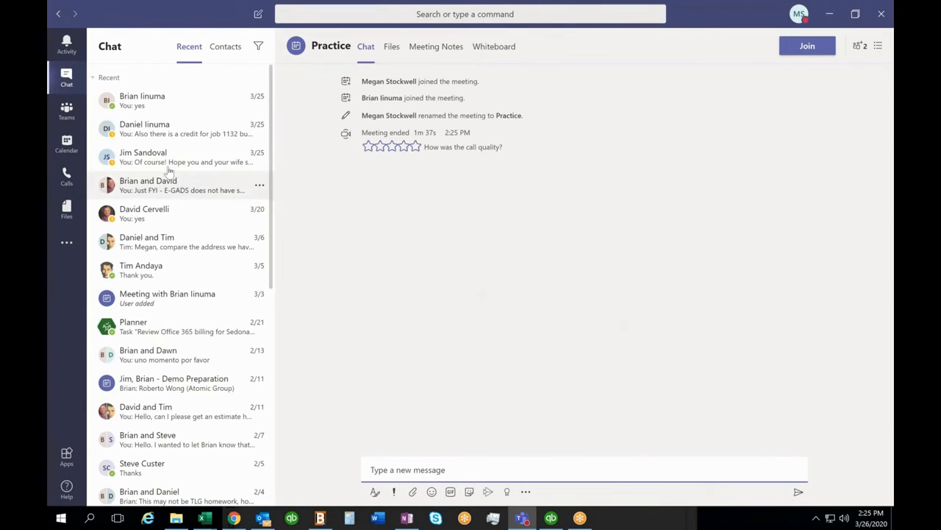
Start an instant meeting from the calendar with a colleague invited to it, and end the call.
{"action": "left_click", "coordinate": [67, 144]}
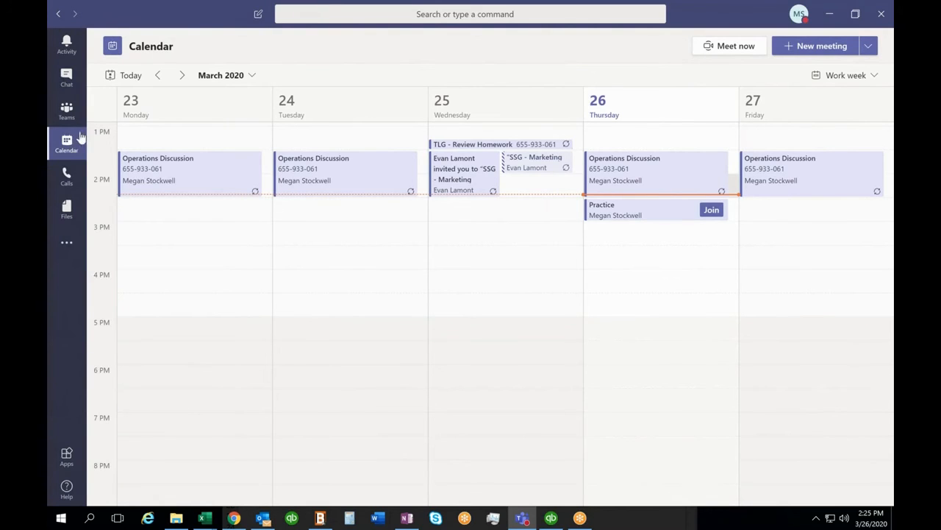
{"action": "left_click", "coordinate": [727, 47]}
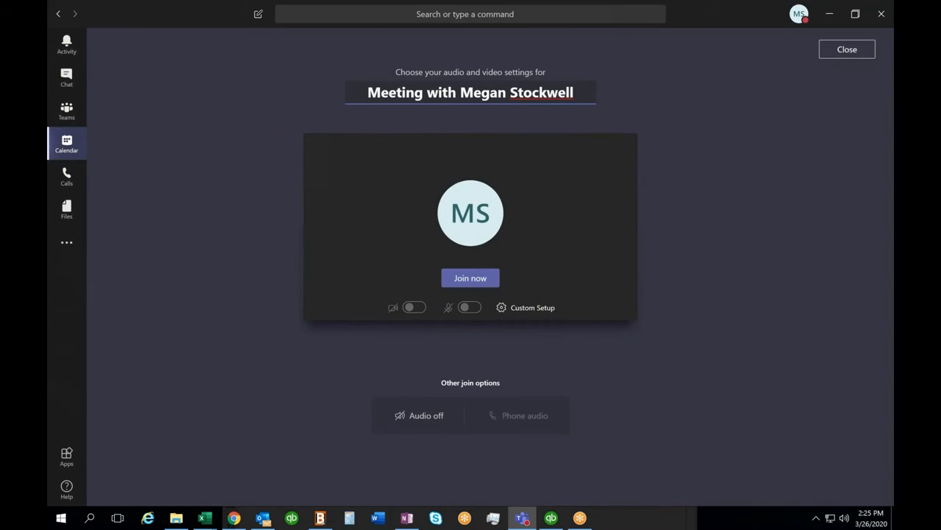
{"action": "left_click", "coordinate": [480, 281]}
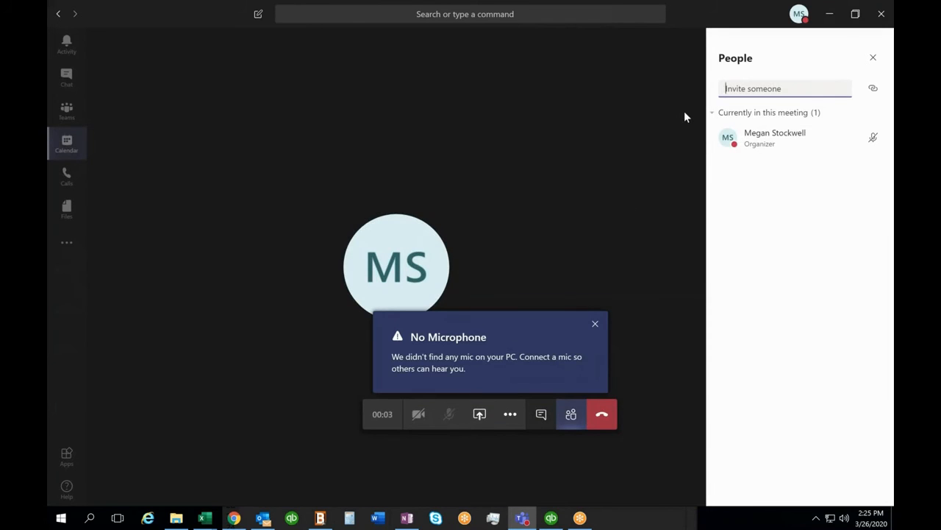
{"action": "type", "text": "b"}
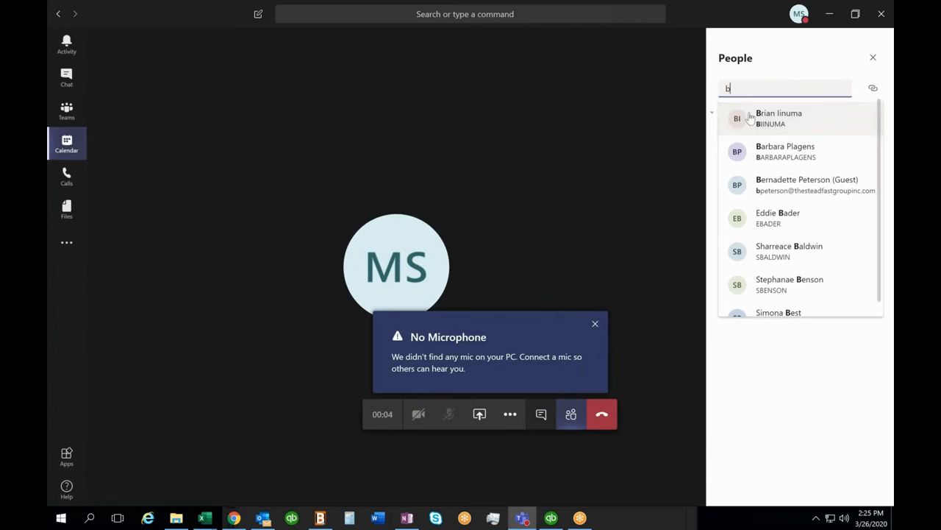
{"action": "left_click", "coordinate": [750, 117]}
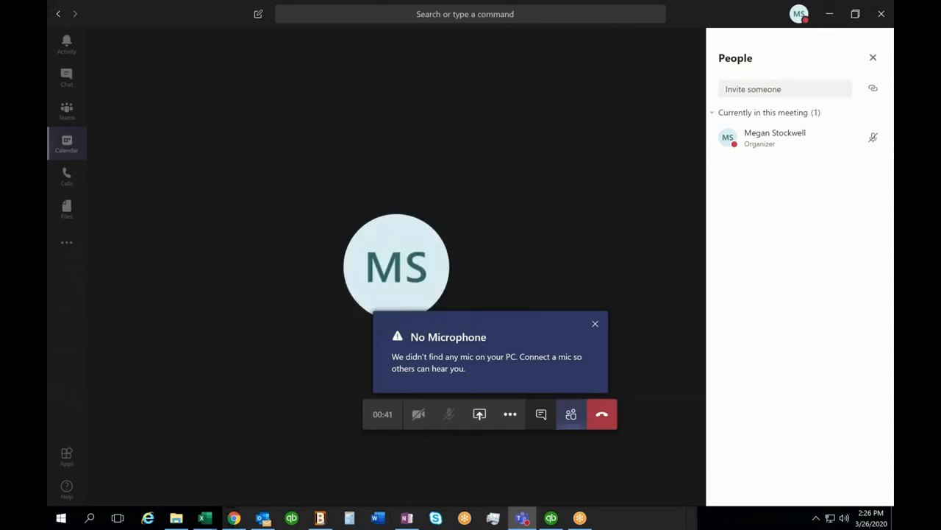
{"action": "left_click", "coordinate": [607, 426]}
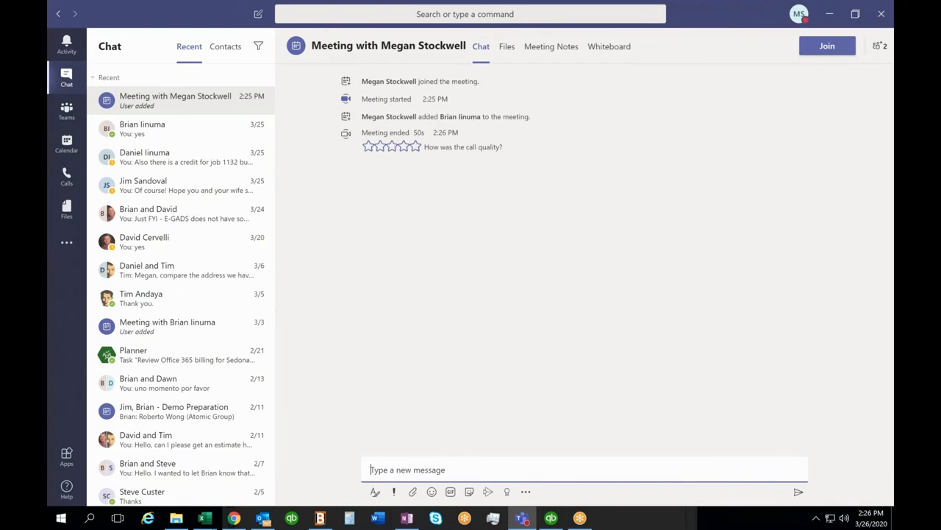
Rejoin the scheduled Practice meeting from the calendar and dismiss the microphone notice.
{"action": "left_click", "coordinate": [67, 144]}
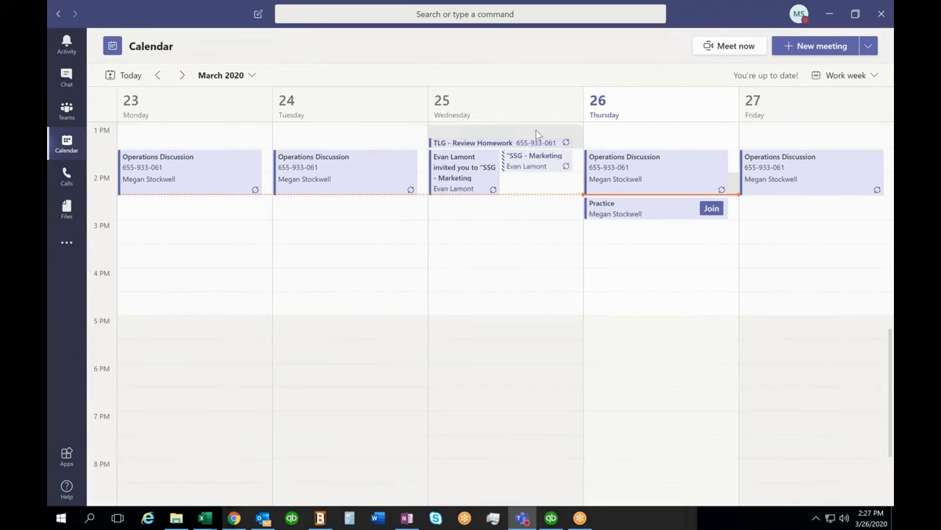
{"action": "left_click", "coordinate": [711, 208]}
{"action": "left_click", "coordinate": [471, 278]}
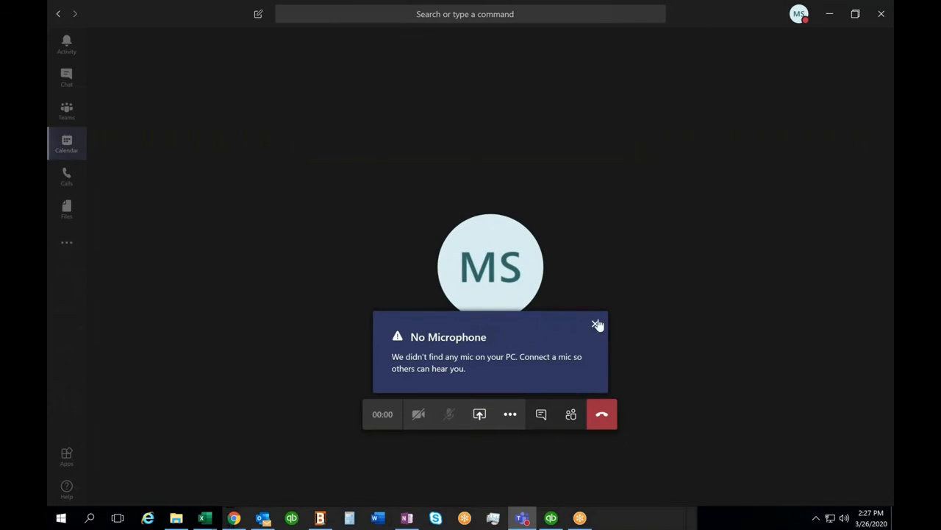
{"action": "left_click", "coordinate": [596, 325]}
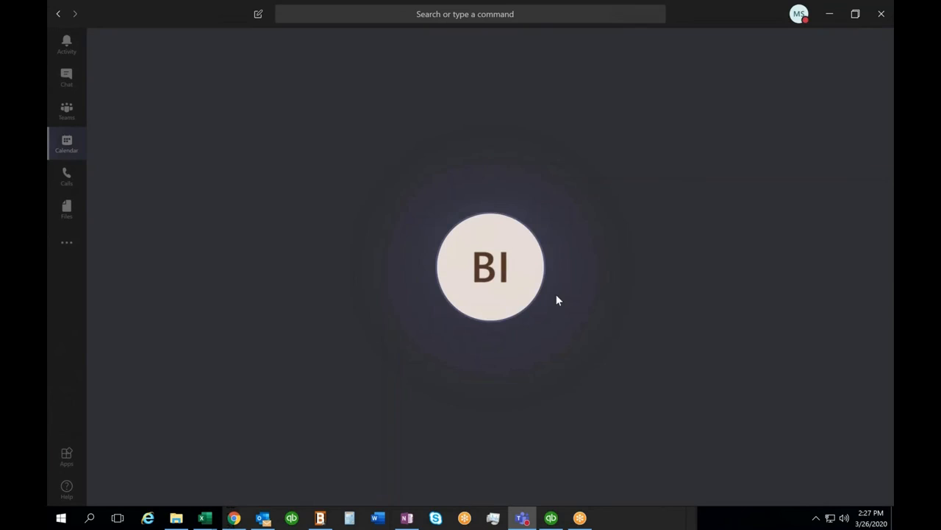
Start recording the Practice meeting and dismiss the tip about where to find the recording.
{"action": "left_click", "coordinate": [510, 414]}
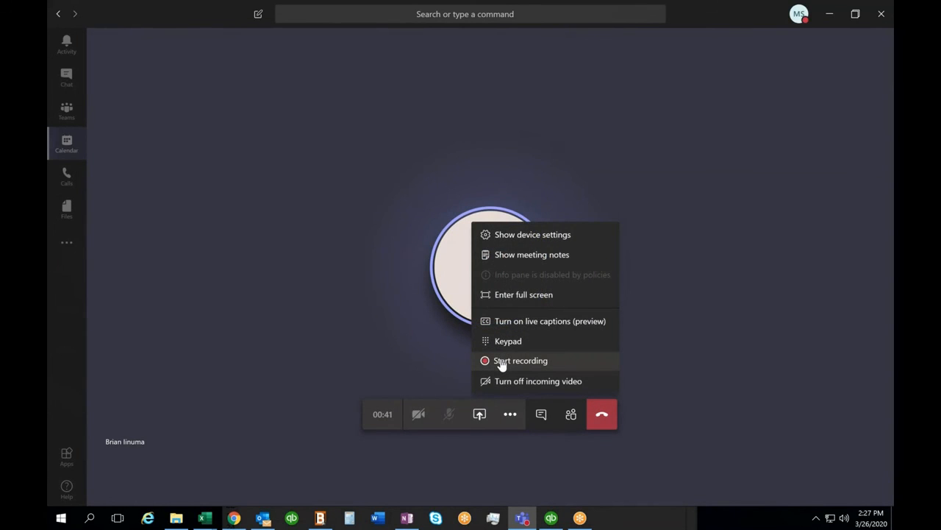
{"action": "left_click", "coordinate": [501, 362]}
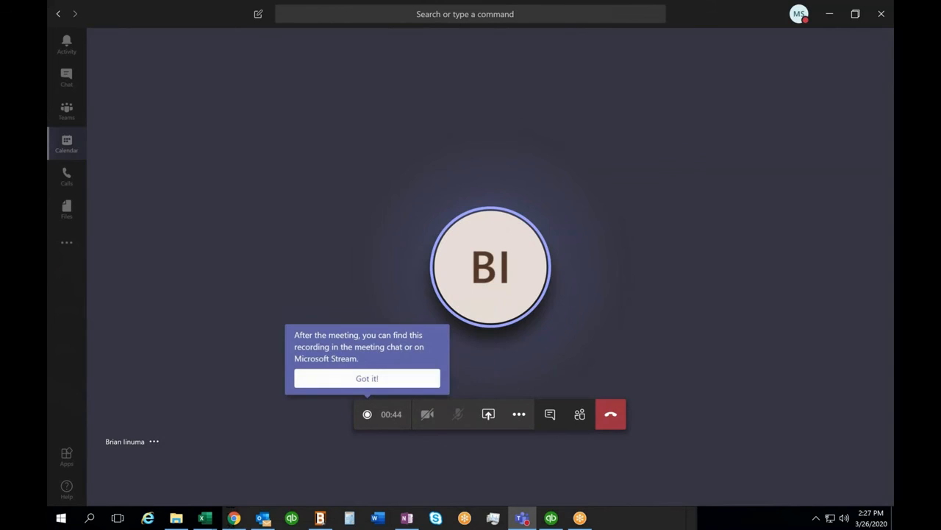
{"action": "left_click", "coordinate": [398, 382]}
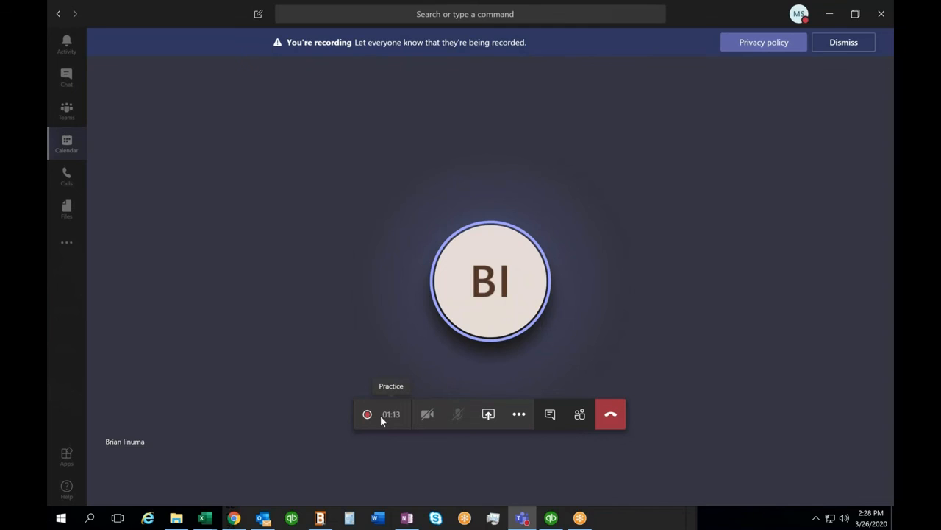
Stop the meeting recording and confirm ending it at this point.
{"action": "left_click", "coordinate": [519, 414]}
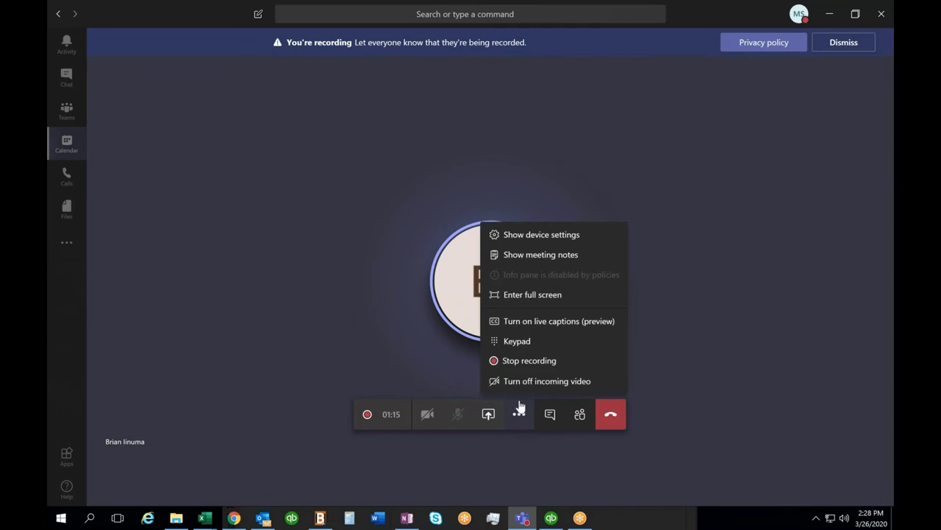
{"action": "left_click", "coordinate": [522, 362]}
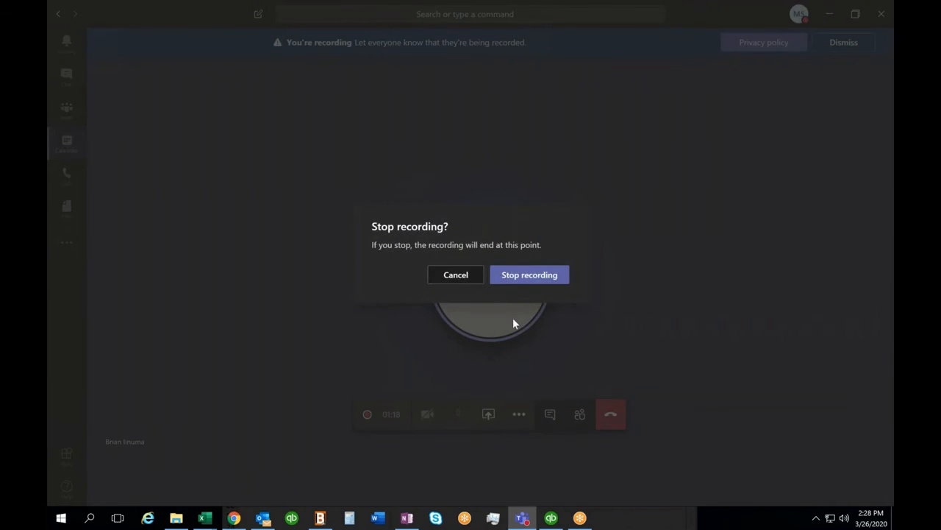
{"action": "left_click", "coordinate": [510, 275]}
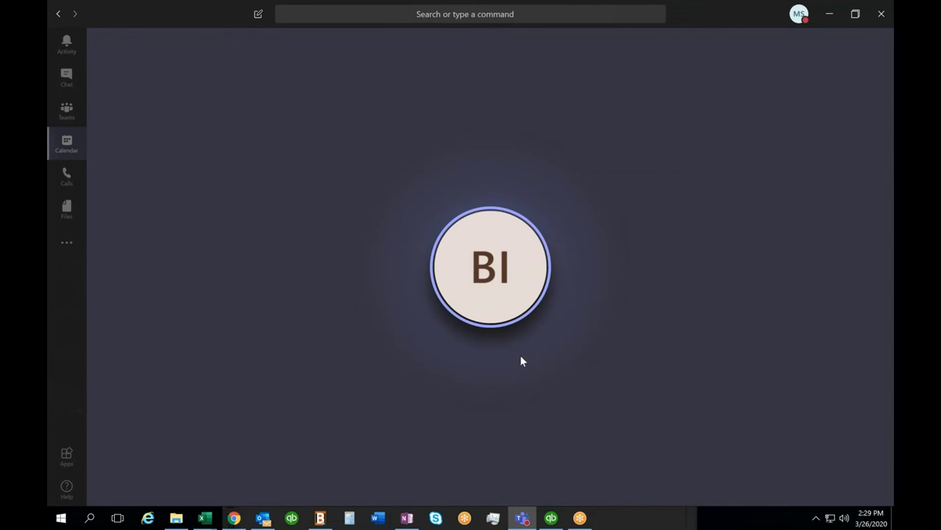
{"action": "mouse_move", "coordinate": [519, 365]}
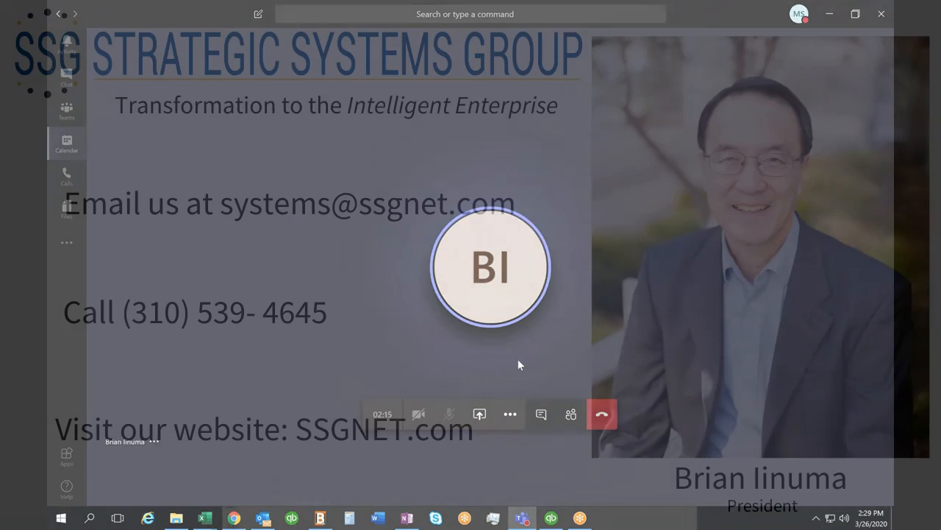